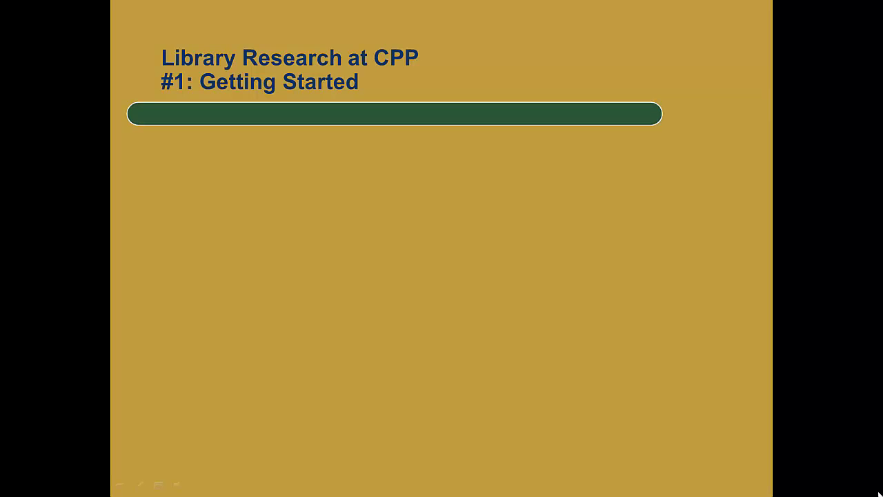
Step: Advance the title slide, then show the csupomona.edu homepage and its Campus Spotlight stories
click(497, 452)
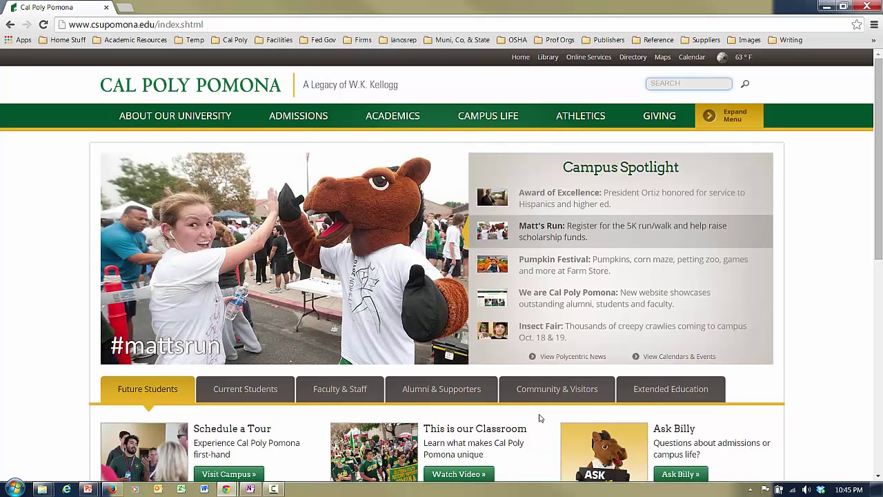
mouse_move(494, 268)
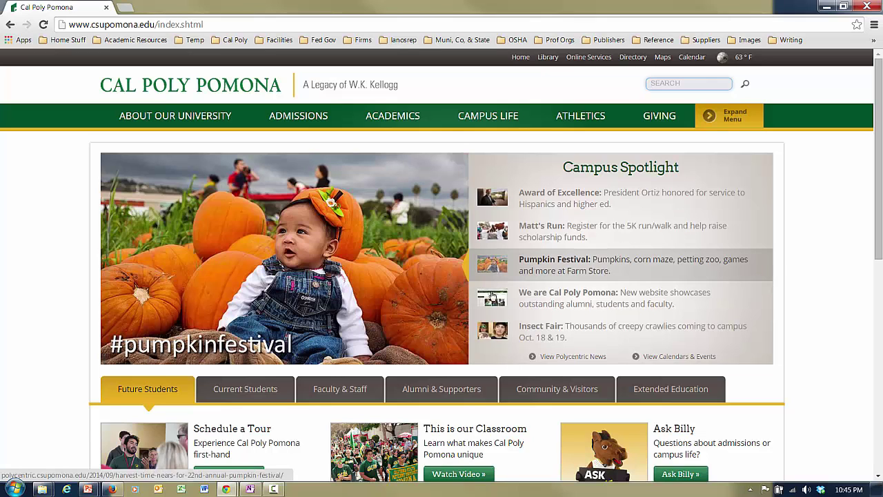
mouse_move(489, 331)
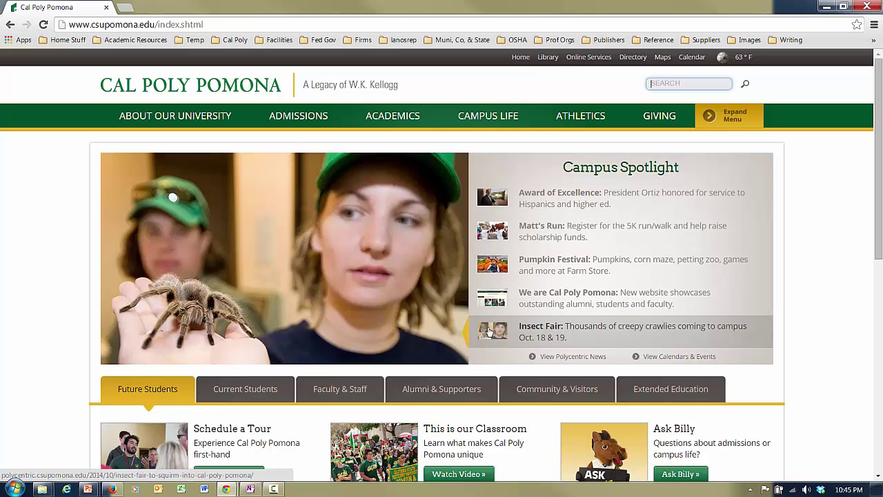
Step: Search the university site for 'library civil engineering'
click(673, 85)
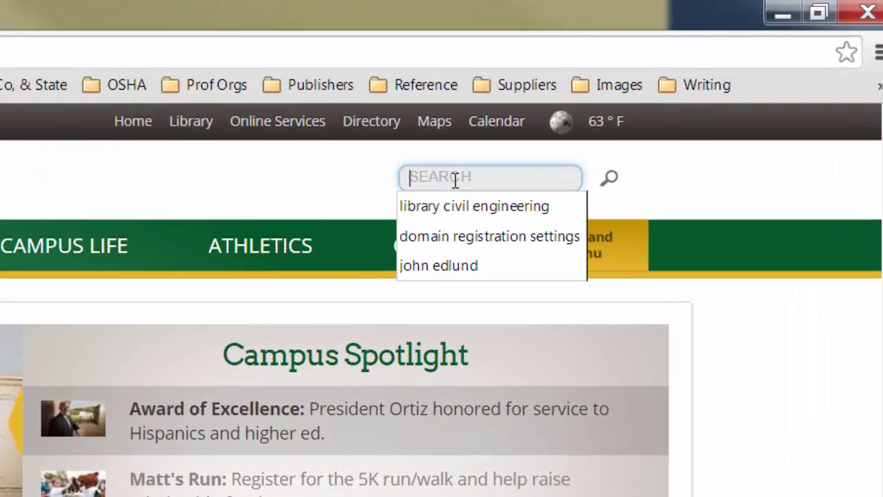
text(library civil engineerin)
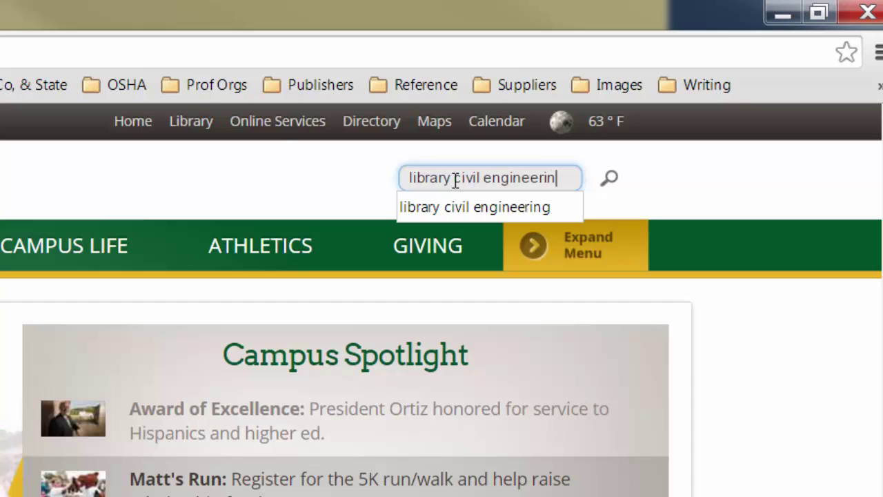
text(g)
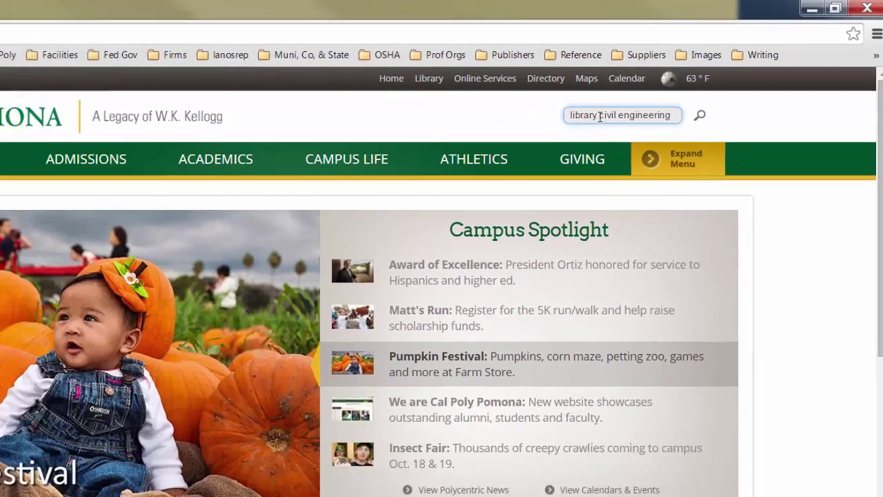
key(Return)
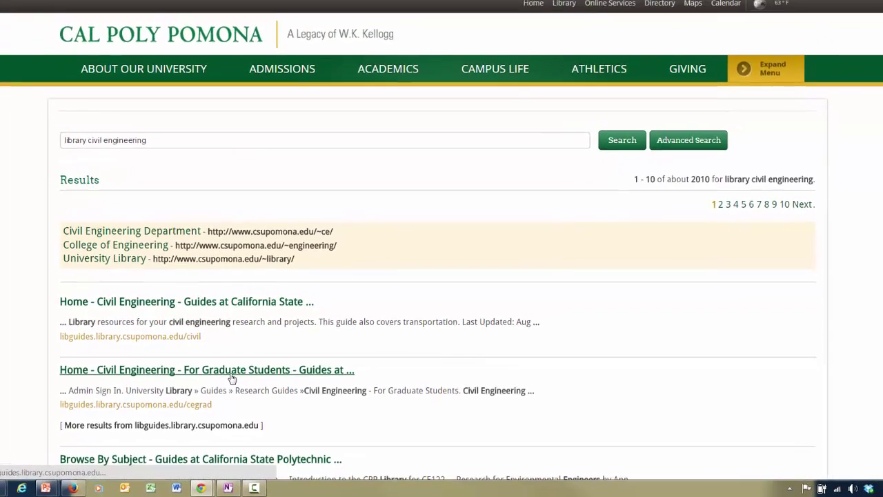
Step: Open the 'Home - Civil Engineering - For Graduate Students' guide from the search results
click(212, 366)
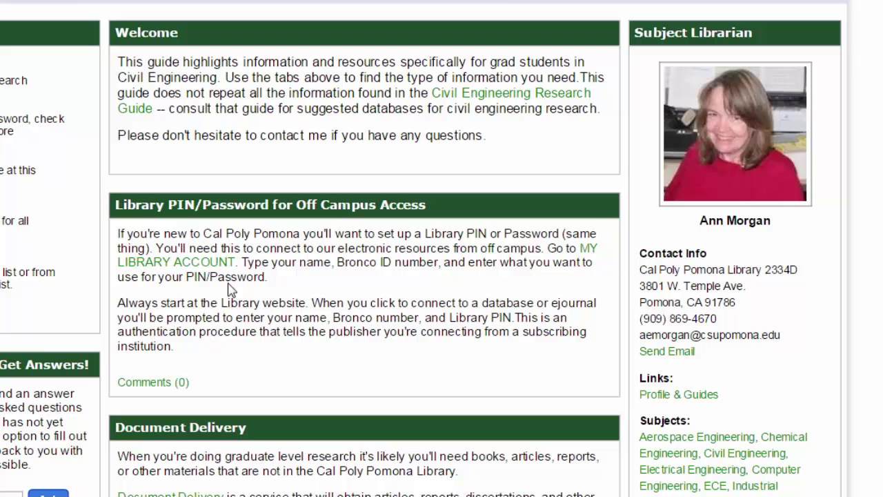
Step: Open the My Library Account login and walk through its name, University ID and PIN fields
click(212, 264)
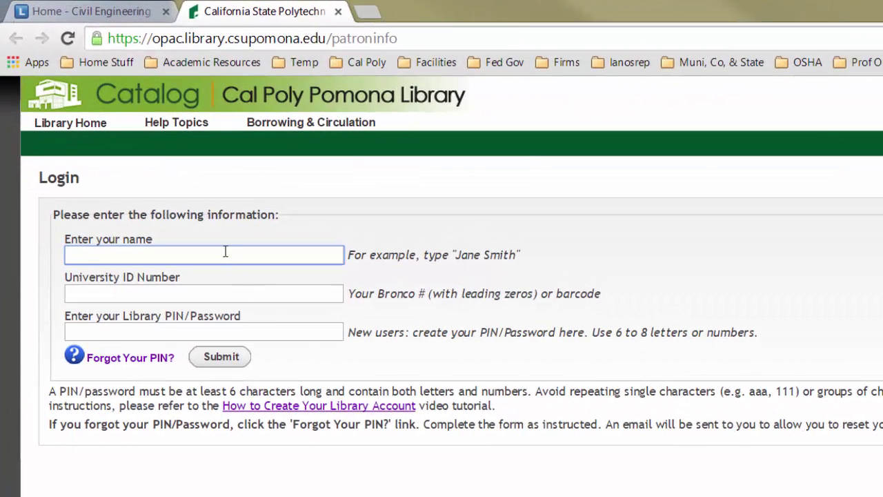
click(242, 300)
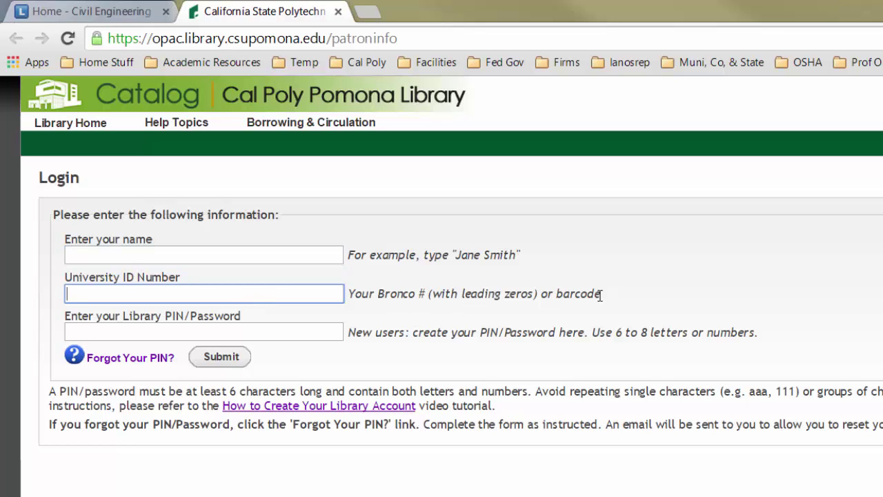
drag(602, 295, 352, 303)
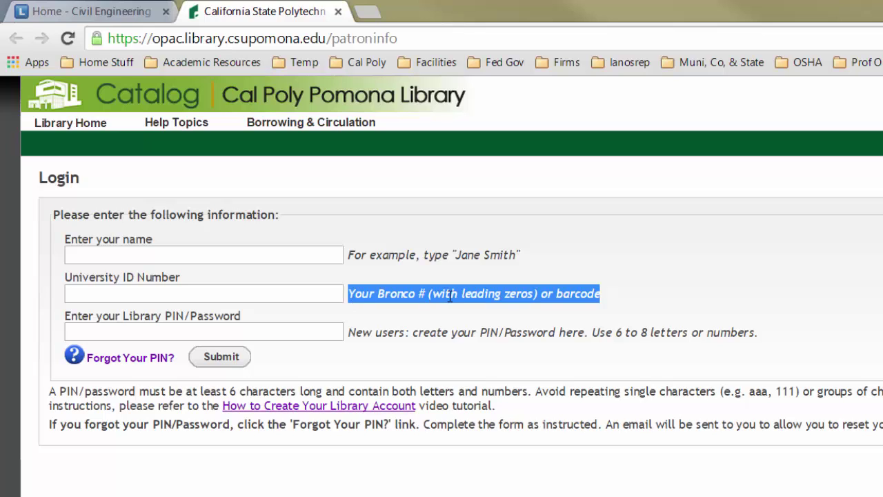
click(247, 334)
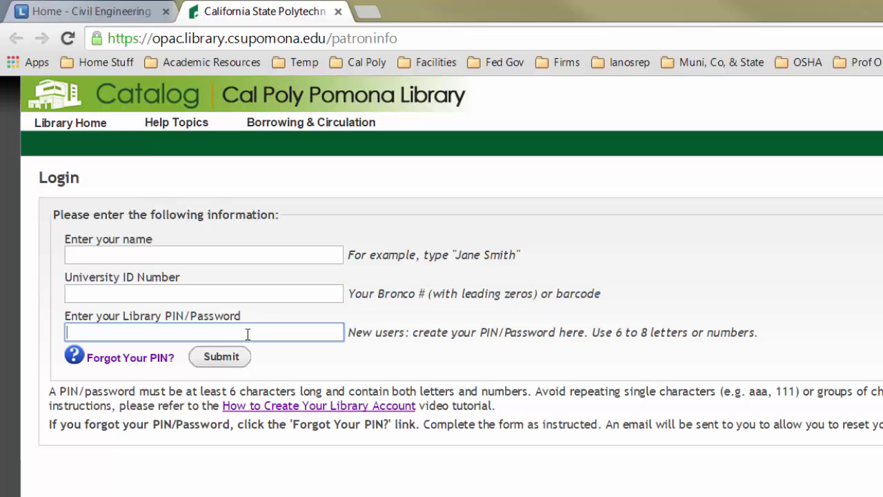
Step: Open the Forgot Your PIN form and clear its autofilled name and ID
click(135, 363)
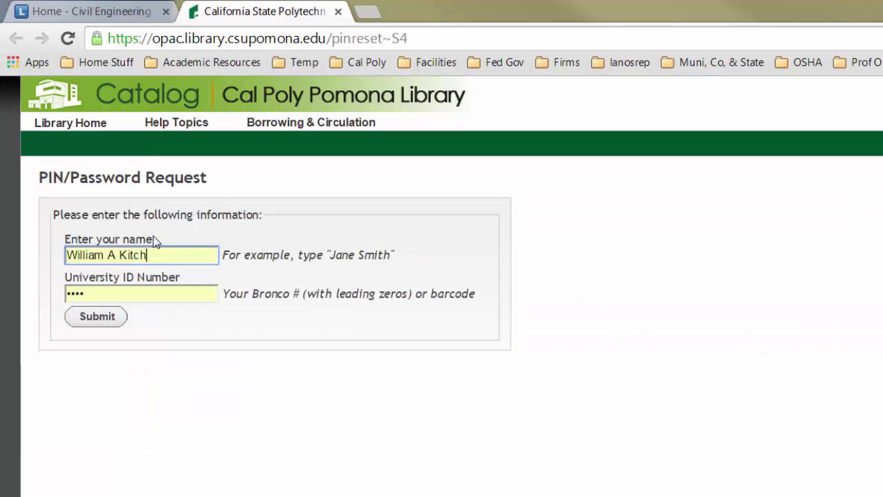
drag(155, 251, 43, 255)
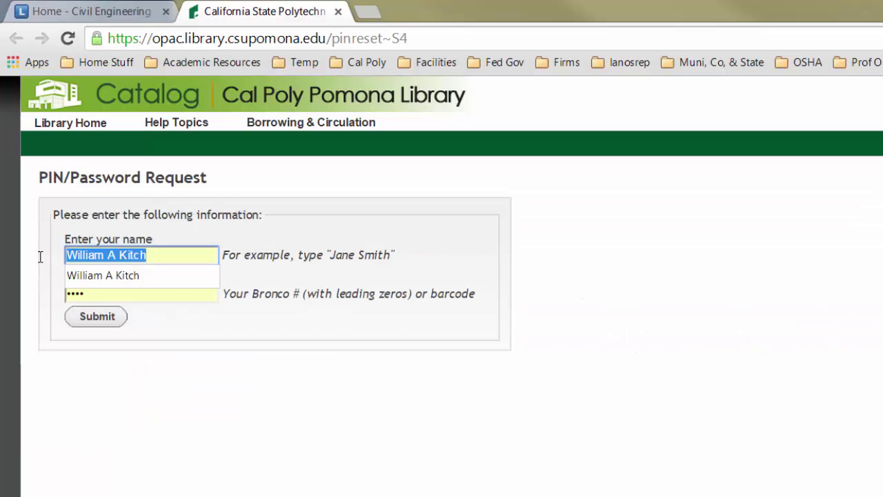
key(BackSpace)
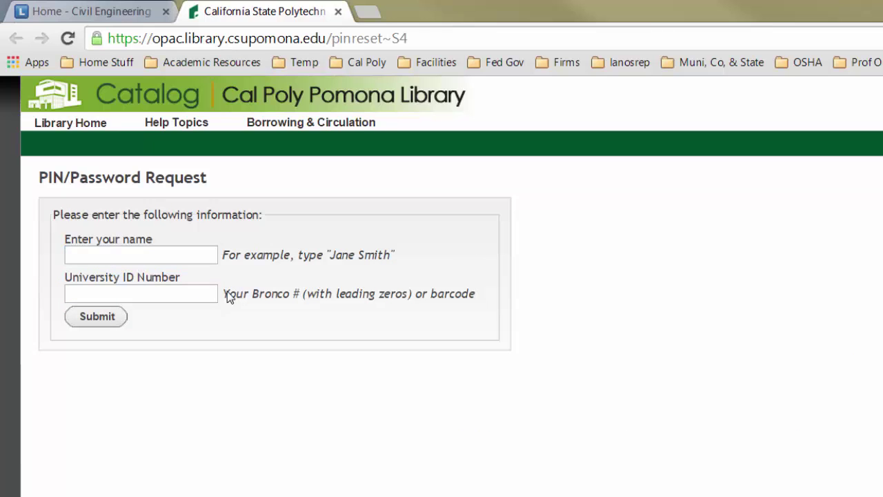
drag(228, 295, 408, 304)
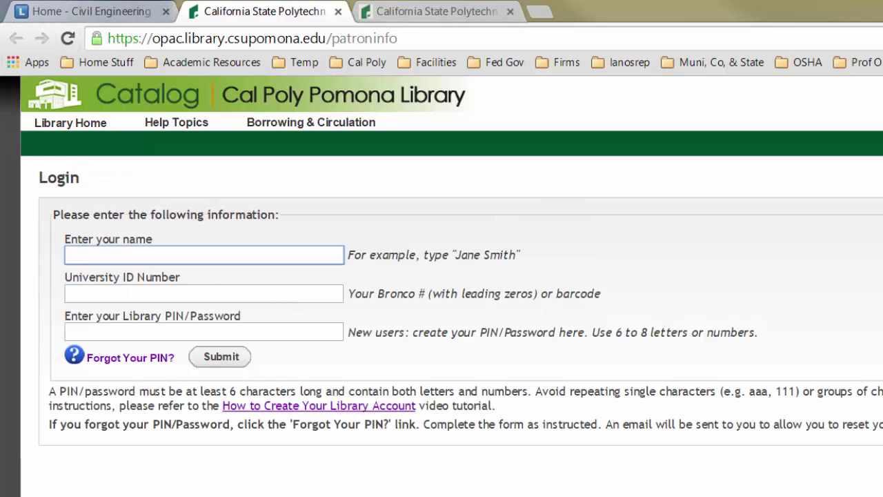
Step: Enter a name and University ID on the login form, then open the How to Create Your Library Account video
key(Tab)
click(172, 257)
key(Tab)
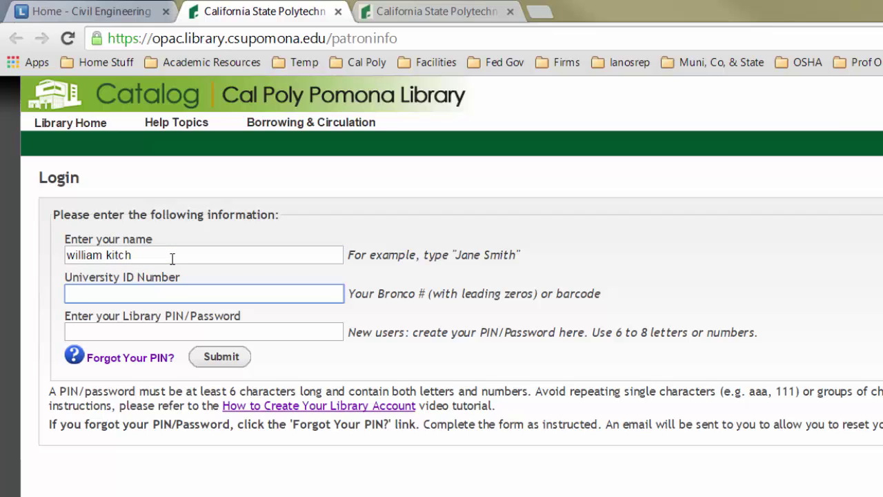
text(001234567)
click(195, 328)
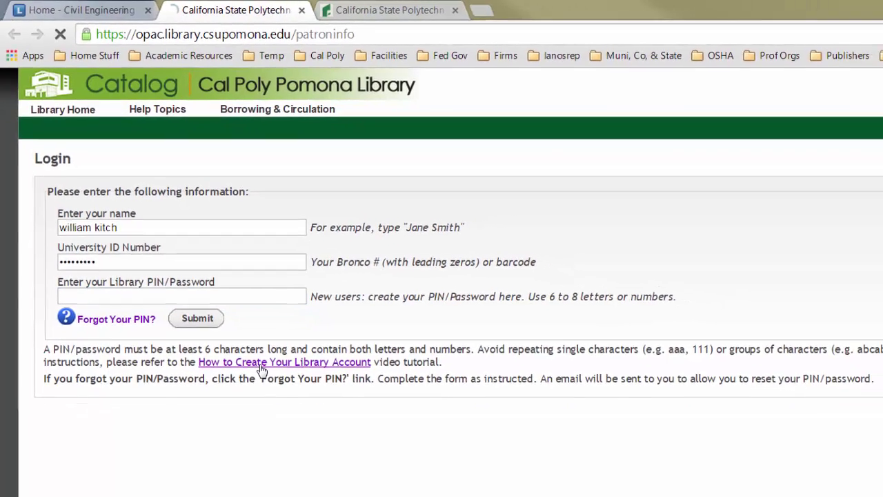
click(293, 415)
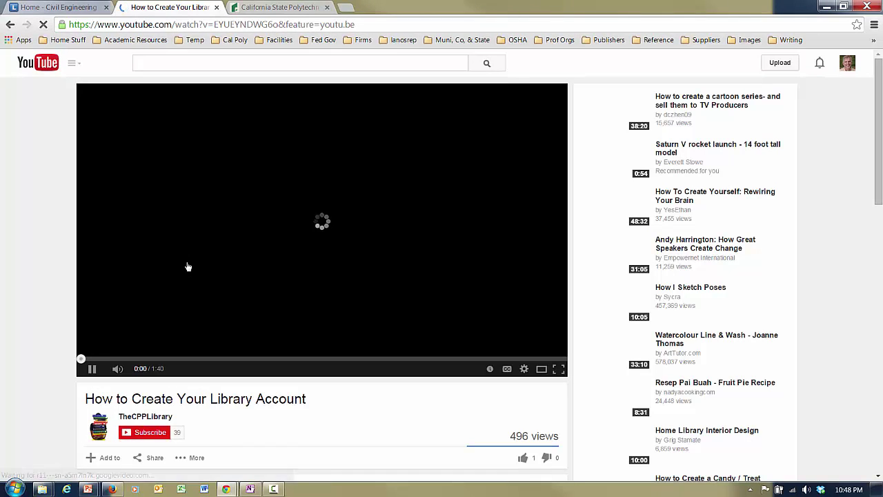
Step: Pause the tutorial at 0:01 and switch back to the Civil Engineering guide tab
click(92, 369)
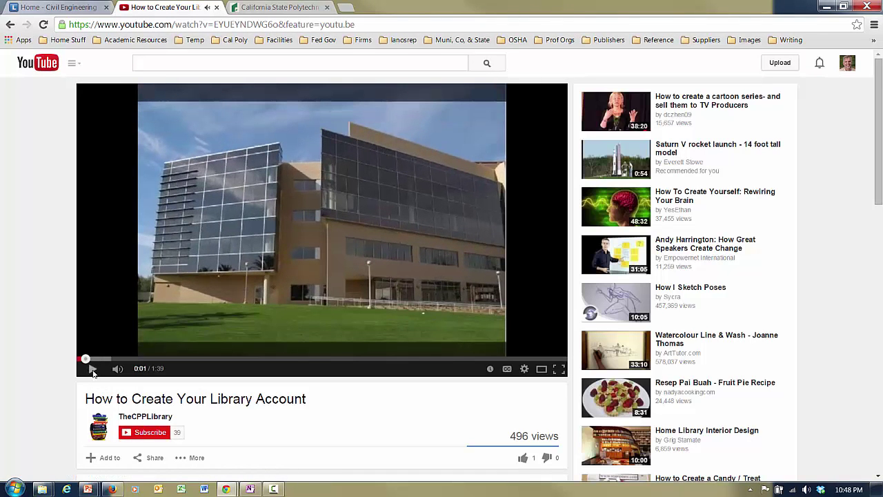
click(72, 8)
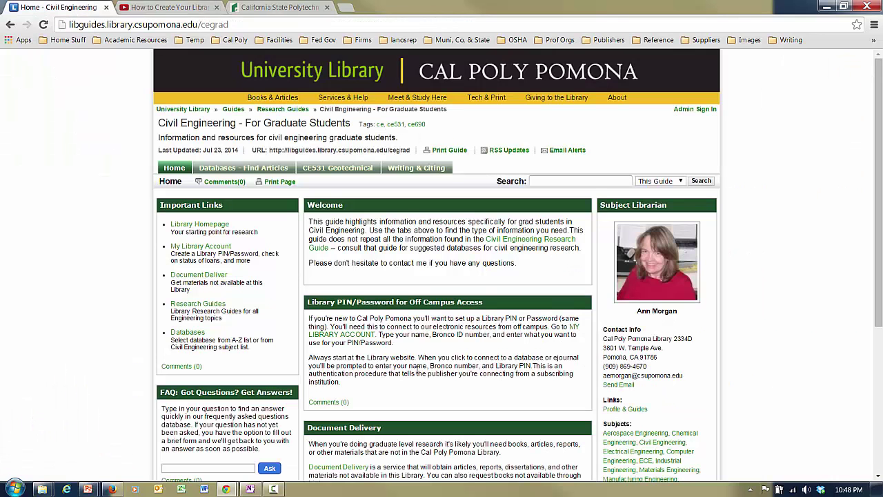
Step: Scroll to the guide's Document Delivery box and open the Document Delivery logon page
scroll(418, 369, down, 1)
scroll(435, 379, up, 1)
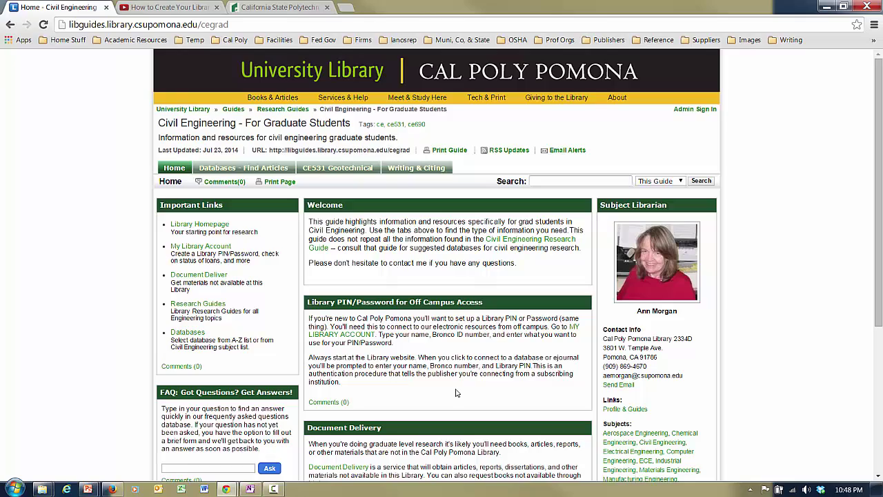
scroll(455, 393, down, 3)
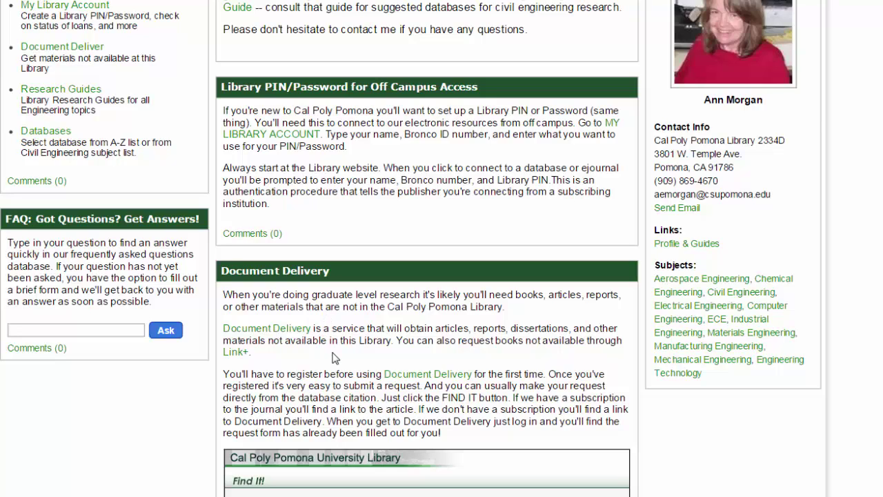
click(290, 334)
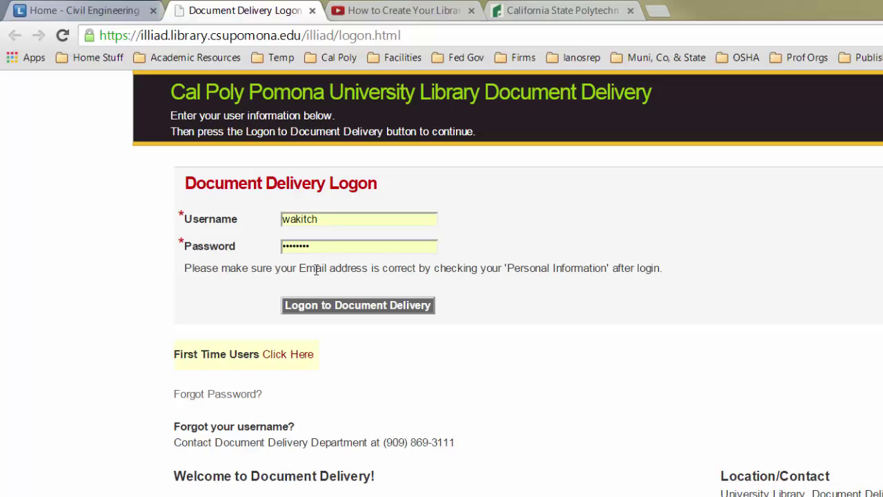
Step: Go from the Document Delivery logon through First Time Users to the New User Registration form
click(322, 247)
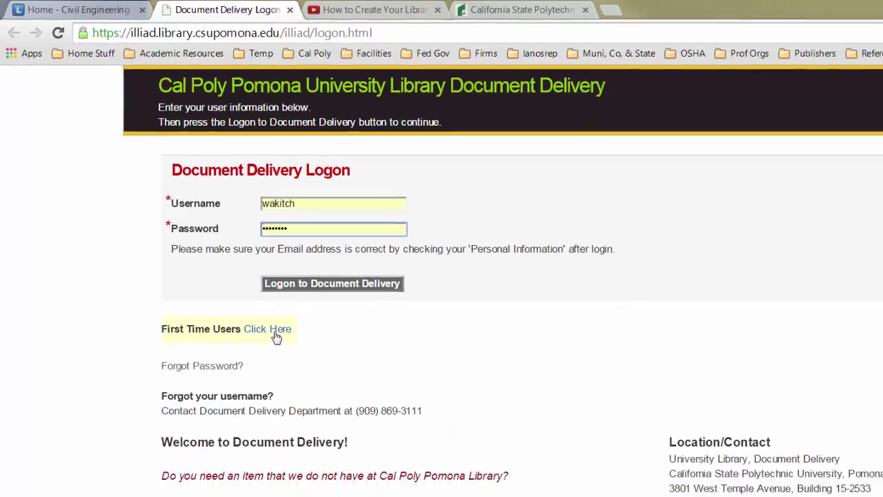
click(297, 362)
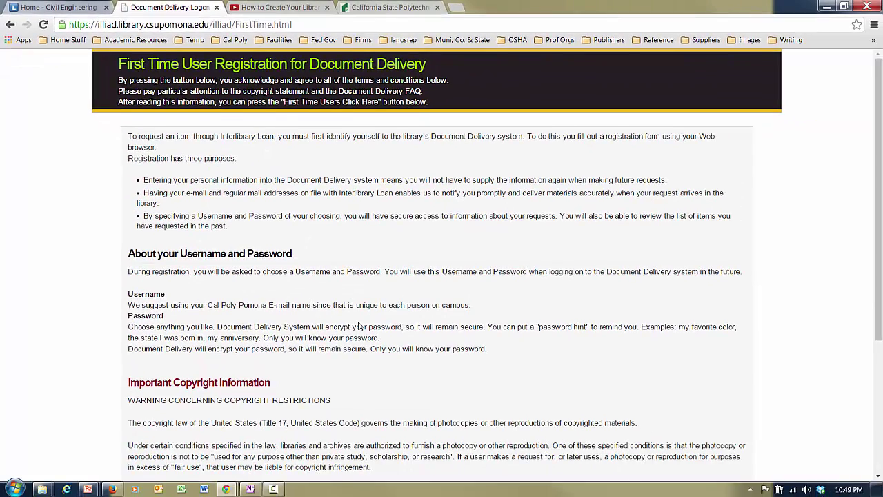
scroll(359, 324, down, 3)
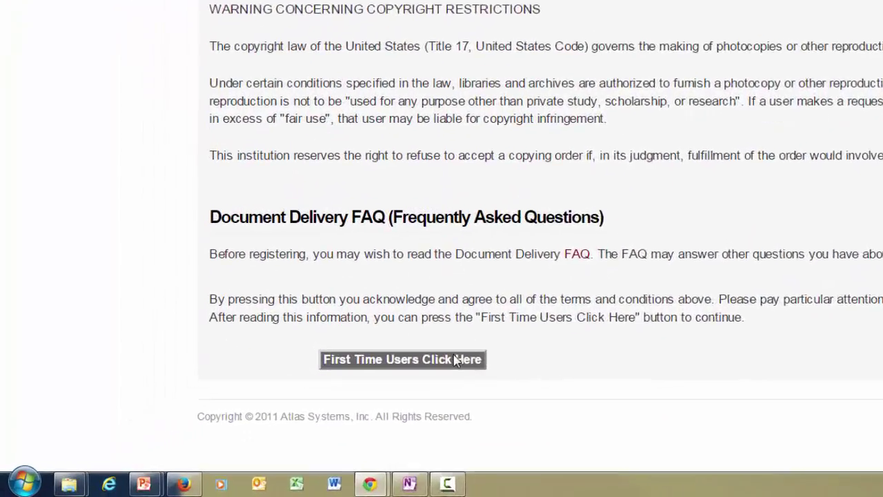
click(490, 341)
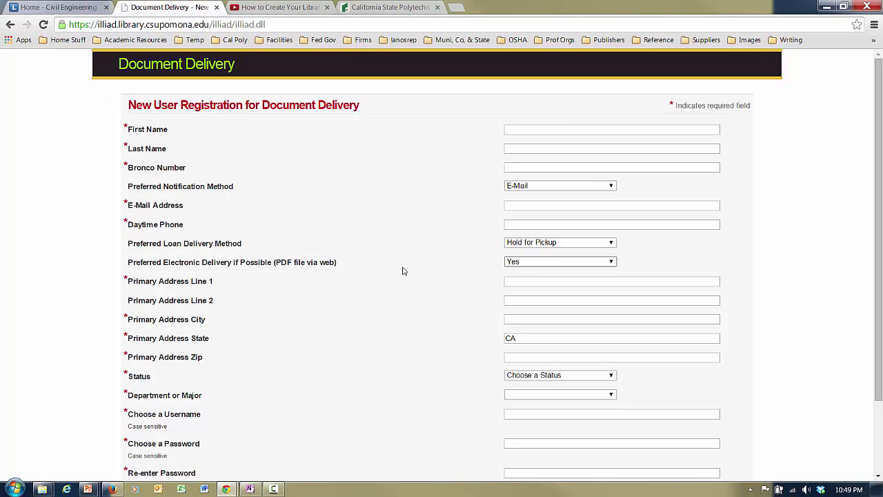
Step: Review the registration form's username and password fields, then return to the terms page
scroll(365, 237, down, 3)
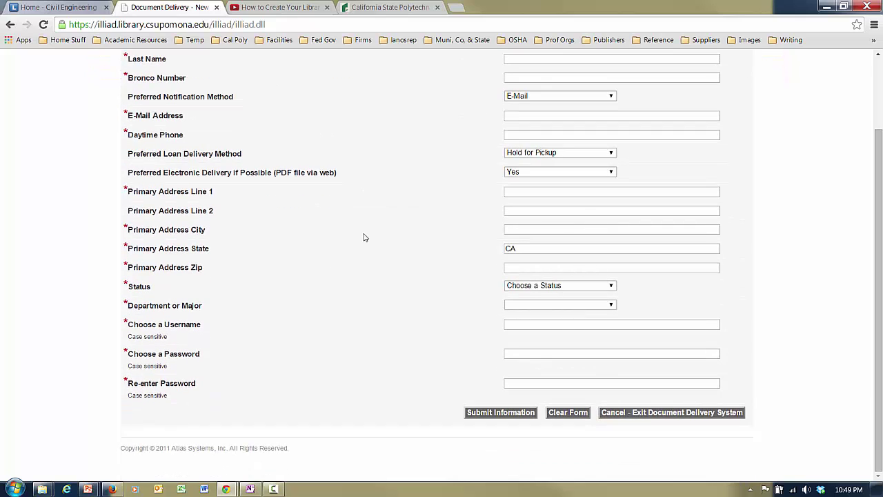
click(520, 325)
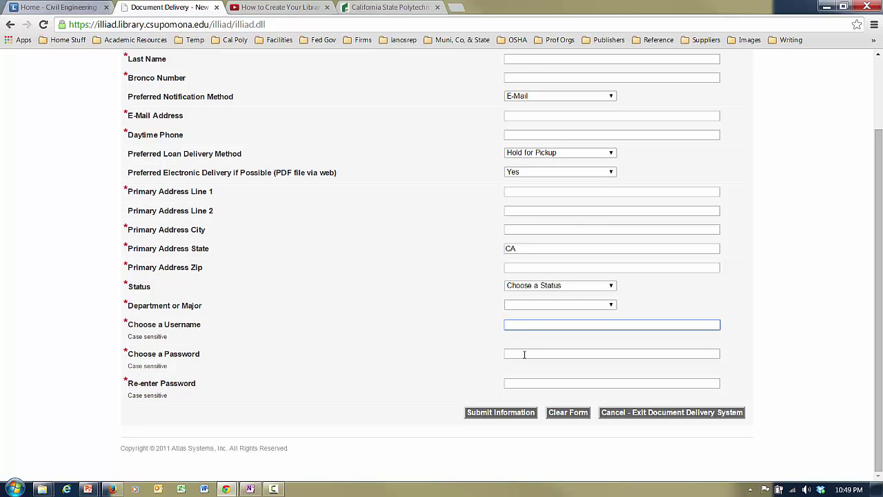
click(525, 355)
click(530, 382)
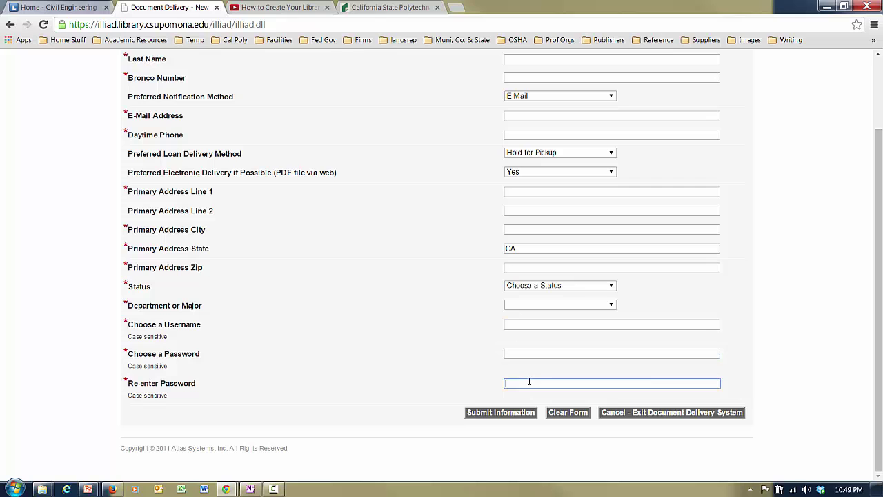
scroll(370, 277, up, 3)
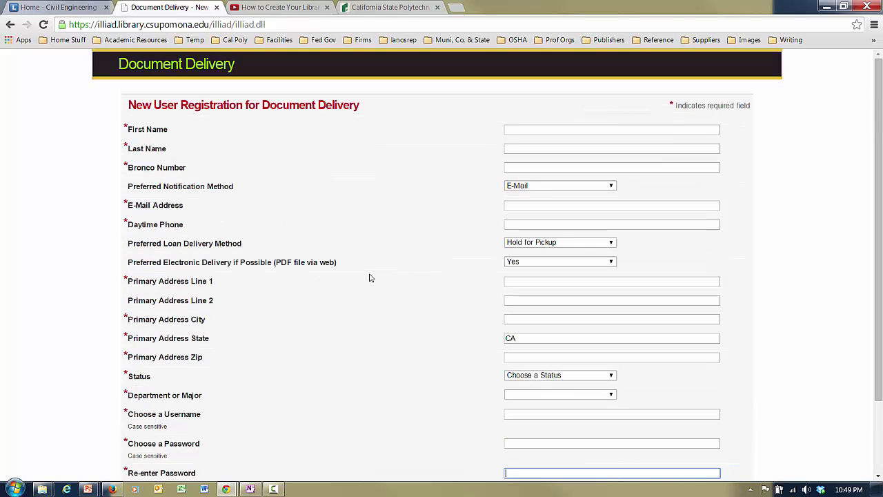
scroll(370, 278, down, 3)
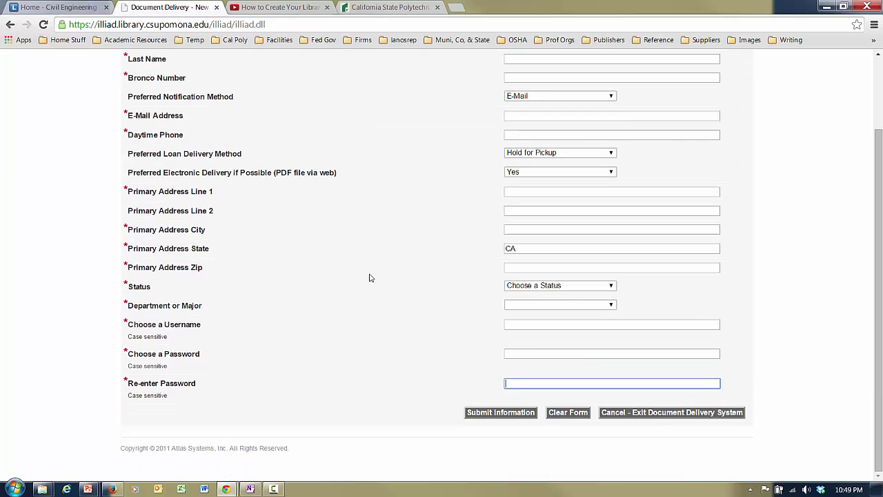
scroll(370, 277, up, 3)
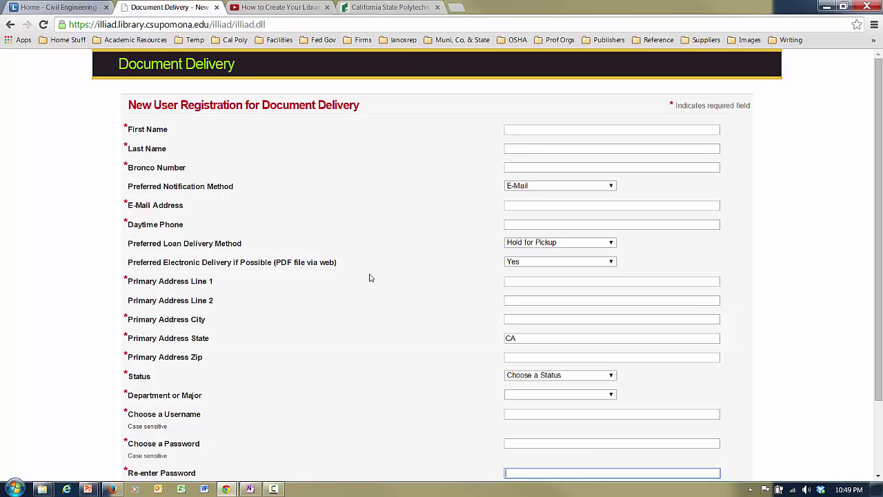
click(10, 26)
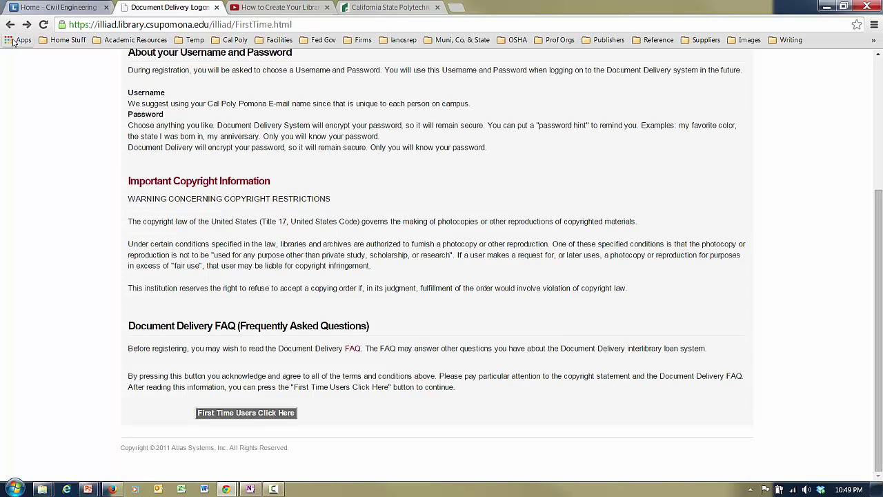
Step: Preview the Forgot Password page, then on the logon page highlight the forgotten-usernames contact line
click(10, 26)
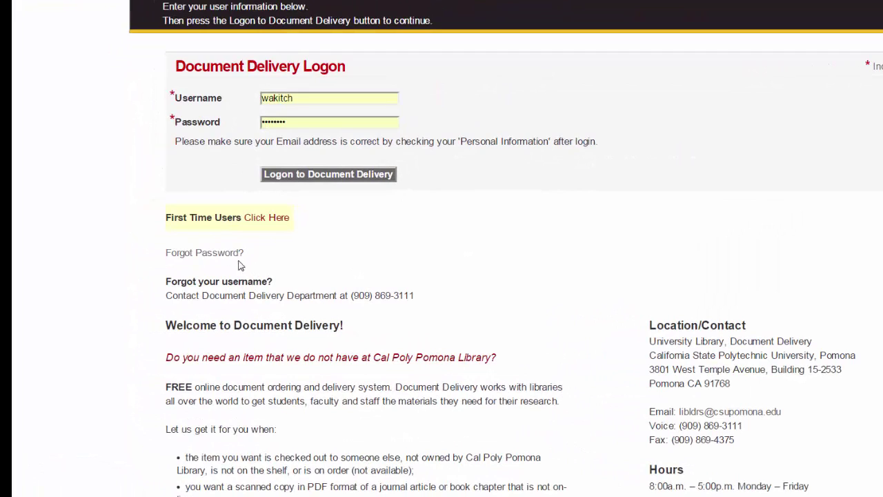
click(228, 254)
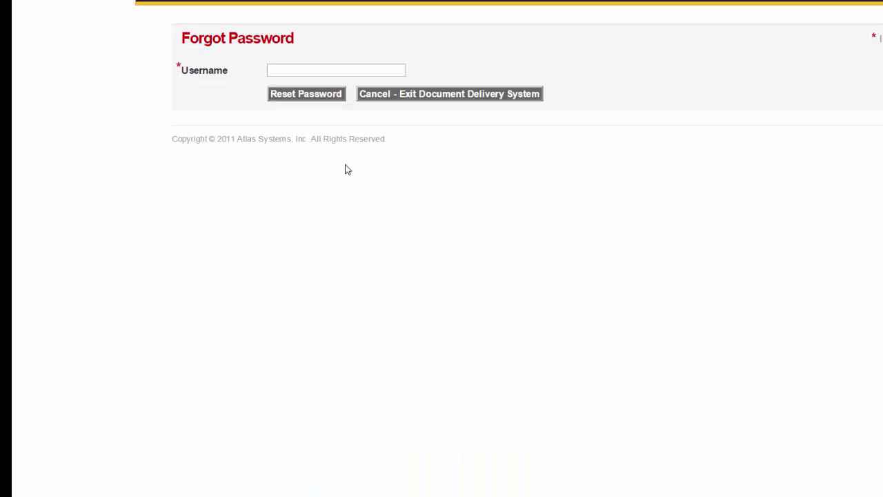
click(327, 71)
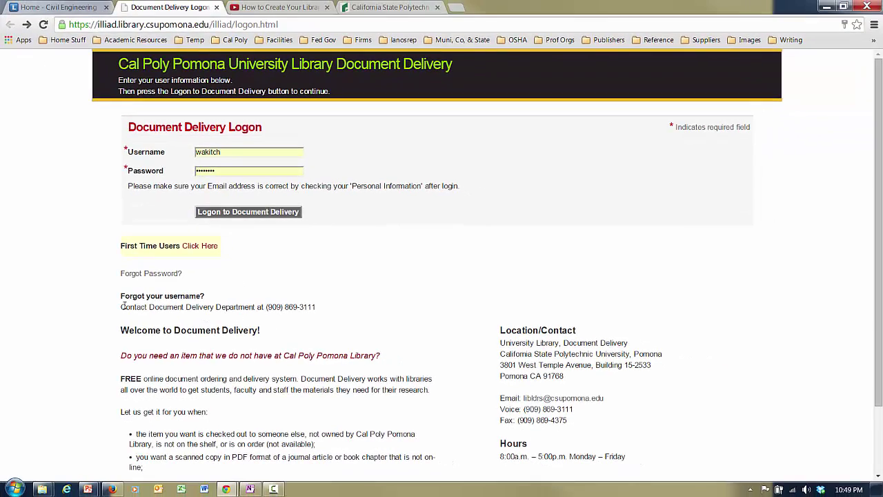
drag(121, 306, 328, 307)
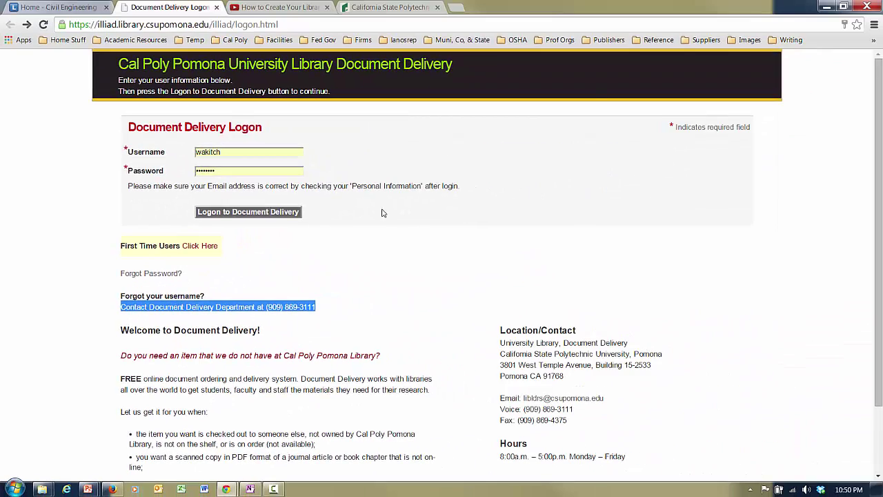
click(79, 8)
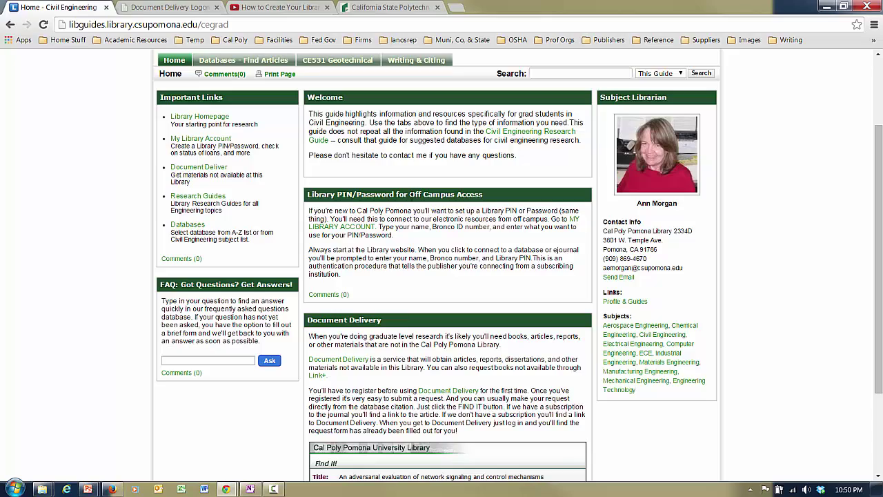